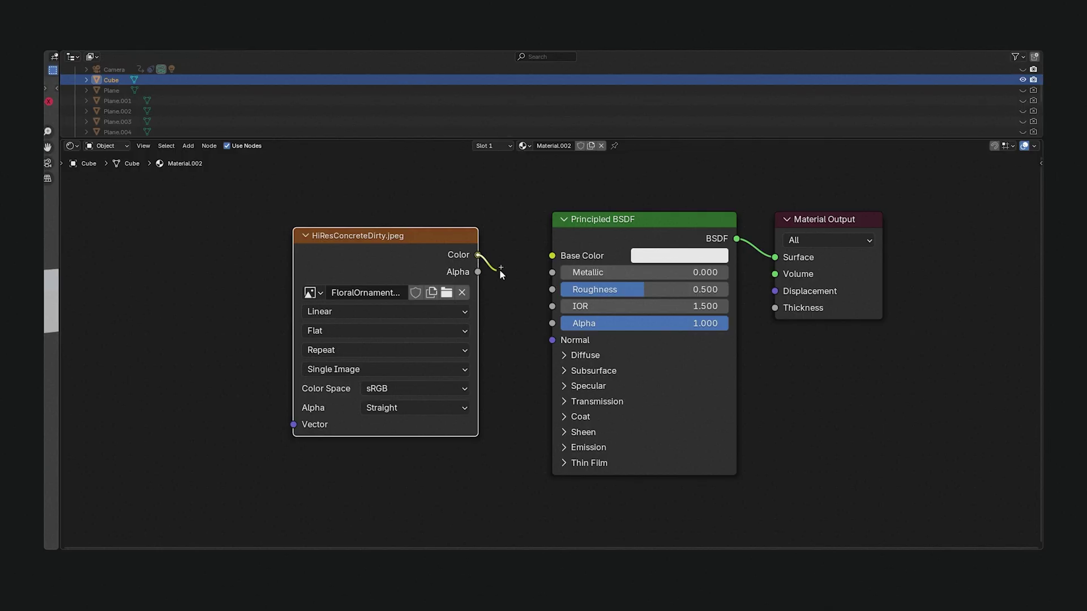
Wire HiResConcreteDirty.jpeg's Color output into Base Color and shift the image node left.
drag(555, 256, 557, 255)
drag(557, 254, 557, 255)
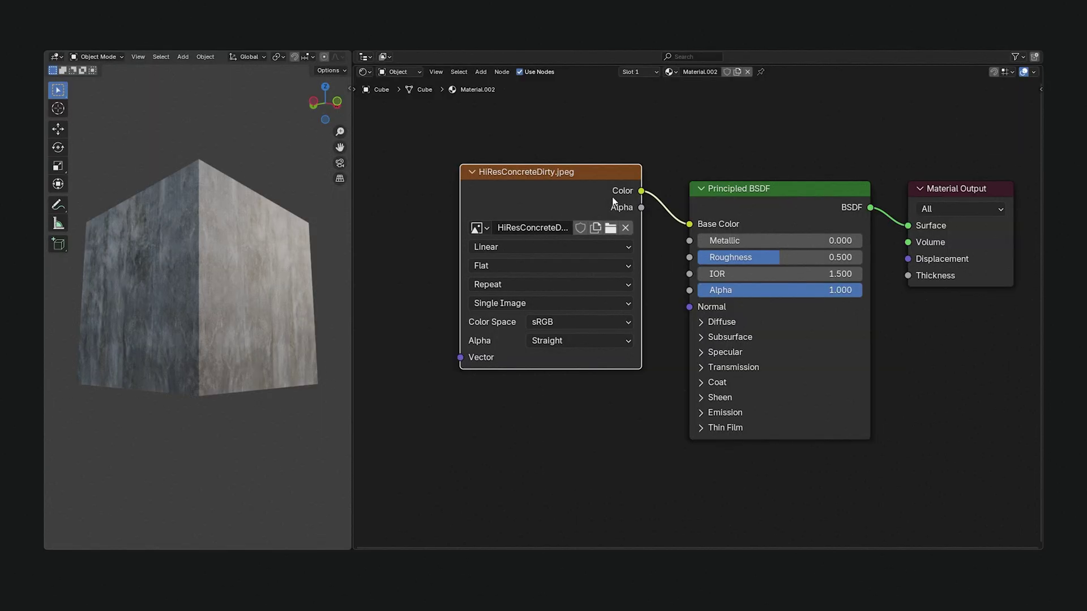
drag(610, 200, 509, 205)
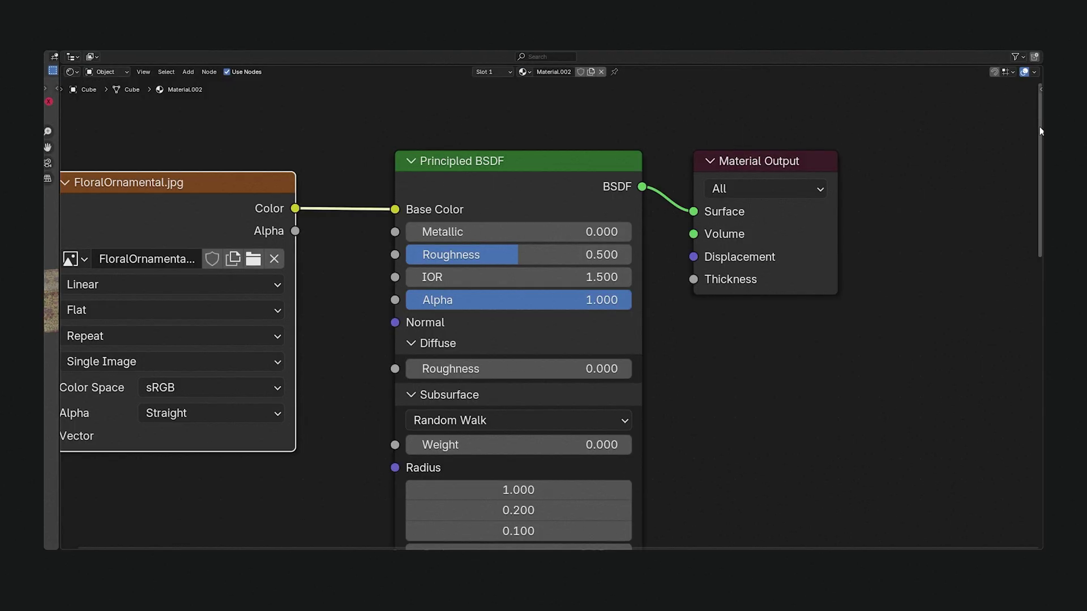
drag(1040, 131, 1038, 444)
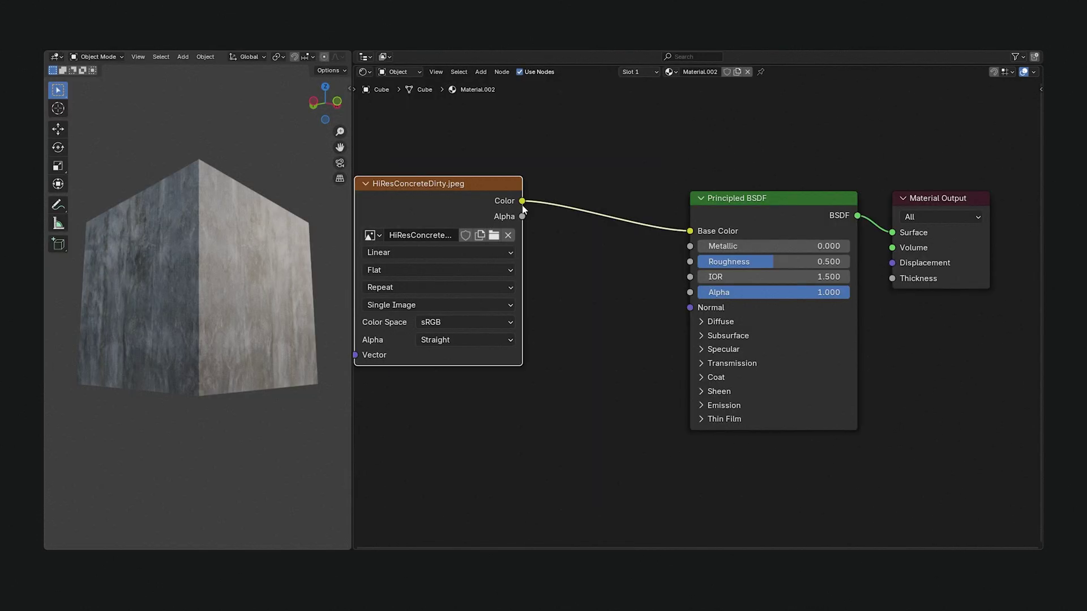
mouse_move(663, 257)
mouse_down()
mouse_move(690, 262)
mouse_move(681, 259)
mouse_up()
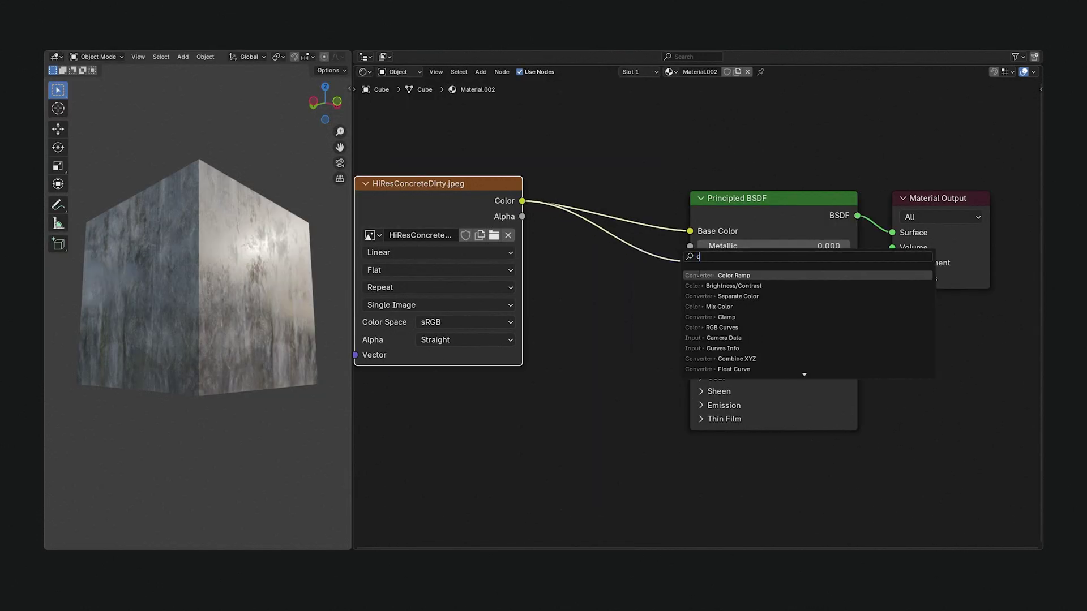
Insert a Color Ramp node between the concrete image and Roughness.
text(c)
click(698, 276)
click(610, 330)
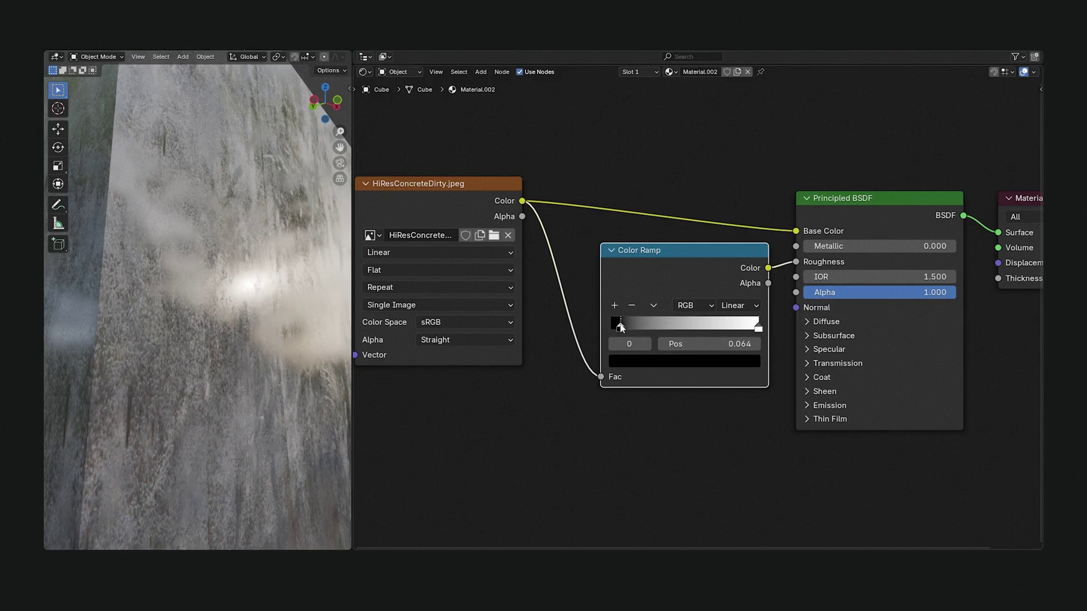
Tighten the Color Ramp stops, white at 0.314 and black kept black, then move the node up.
mouse_move(621, 327)
mouse_down()
mouse_move(644, 326)
mouse_move(616, 335)
mouse_up()
click(685, 361)
drag(729, 233, 734, 159)
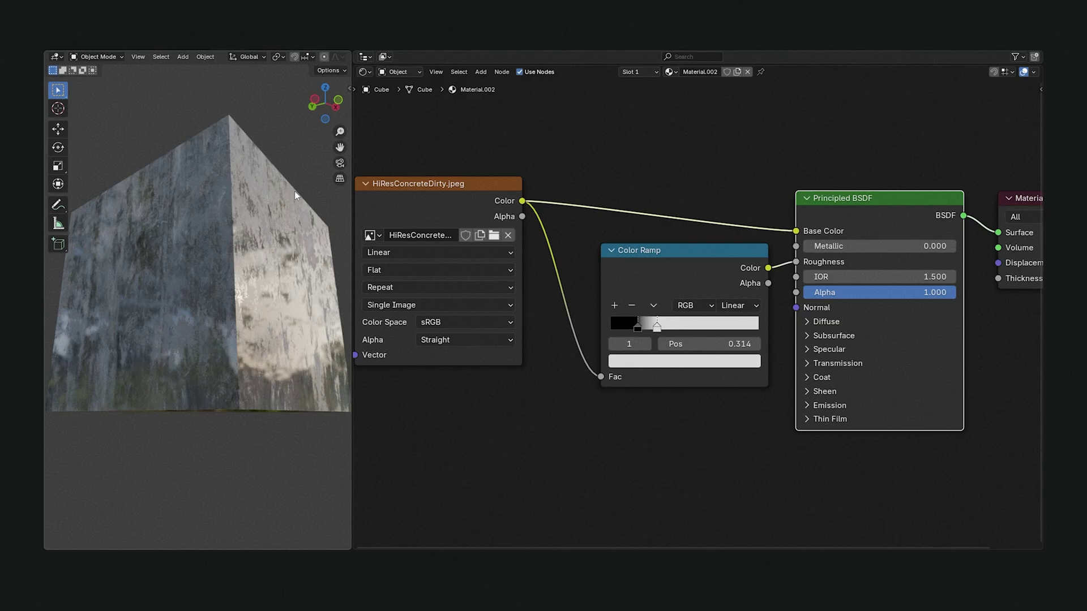
scroll(297, 190, down, 3)
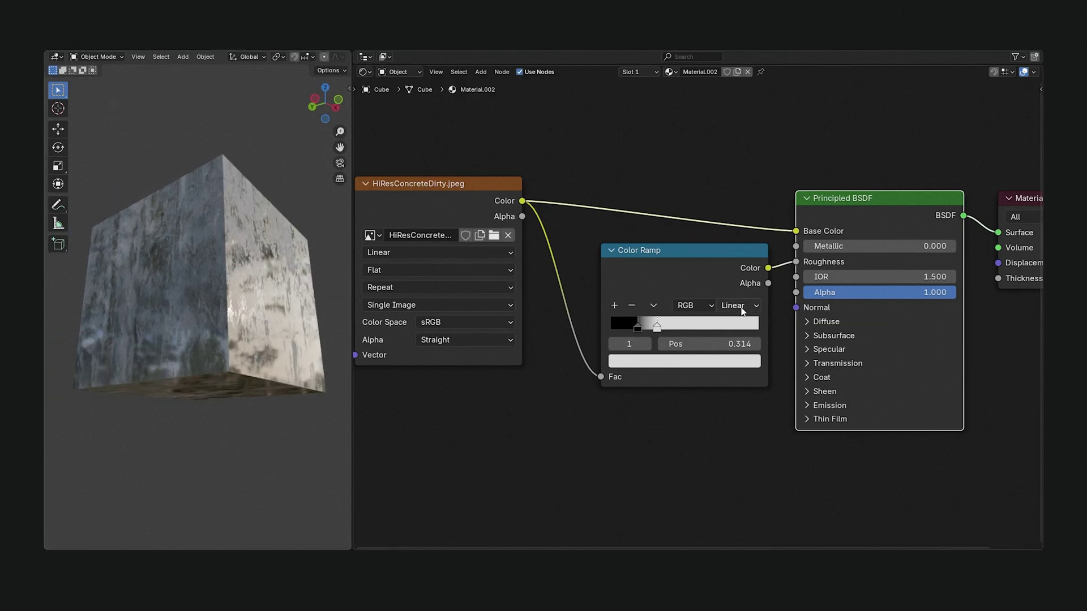
drag(693, 287, 659, 90)
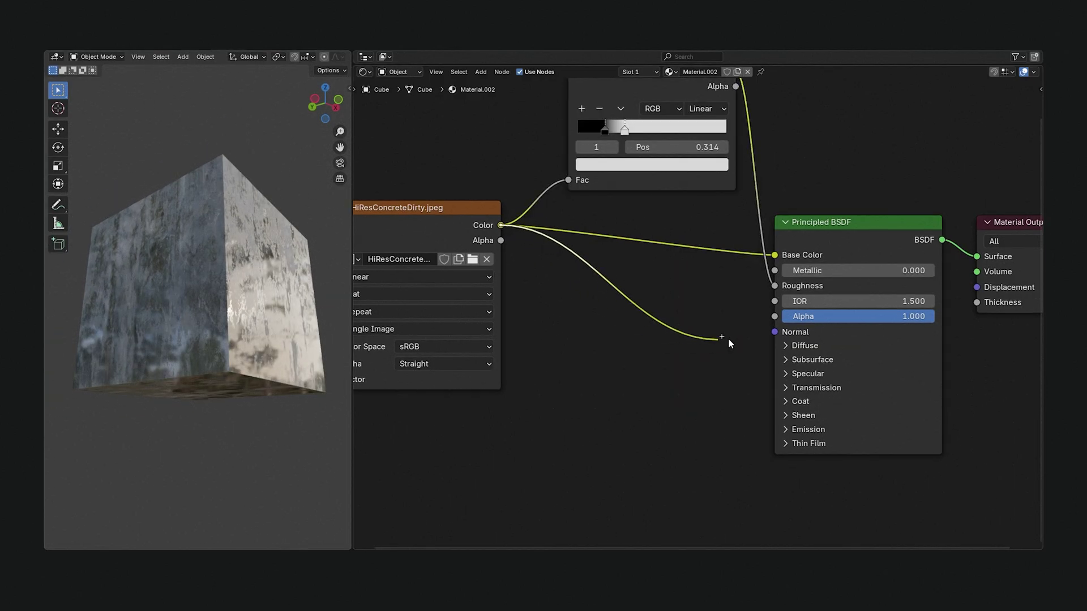
Feed the image into a Bump node (strength 0.083, distance 0.050) on Normal and set Coat Weight to 1.000.
drag(728, 338, 686, 308)
text(bump)
key(Return)
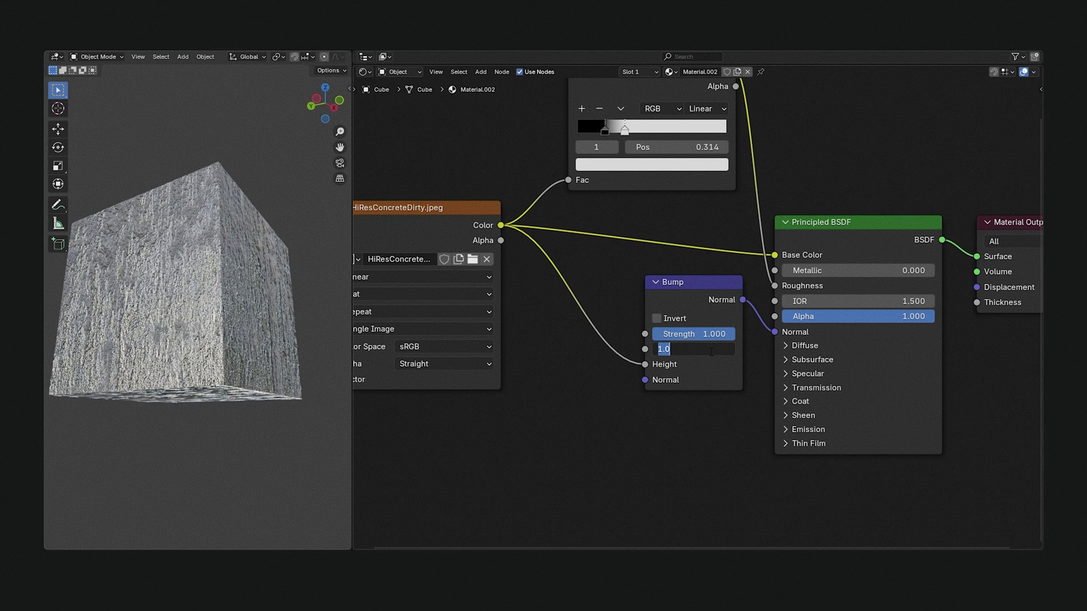
key(Return)
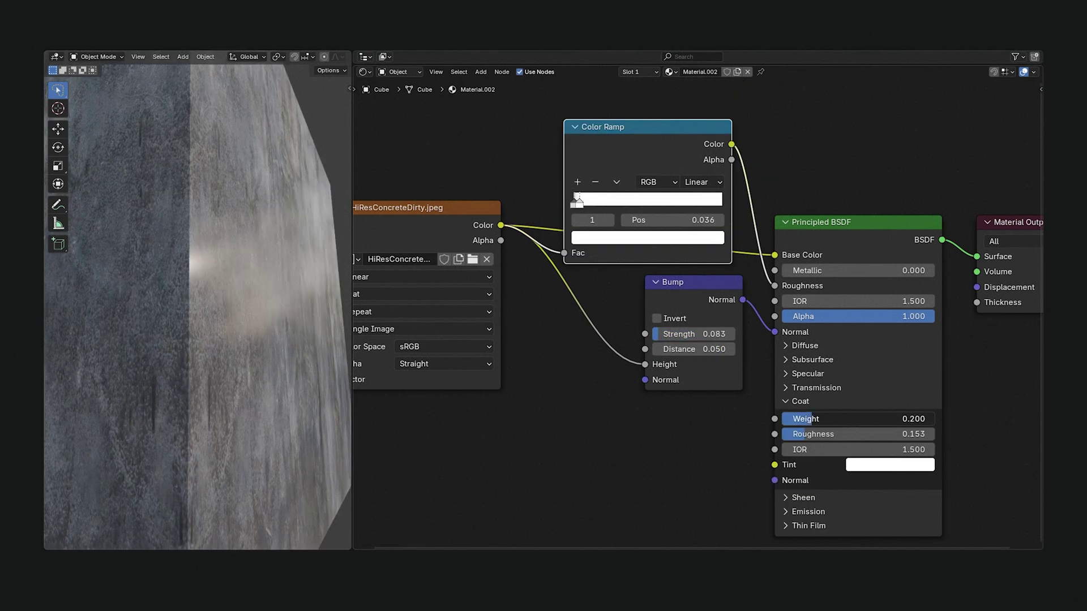
drag(812, 419, 893, 419)
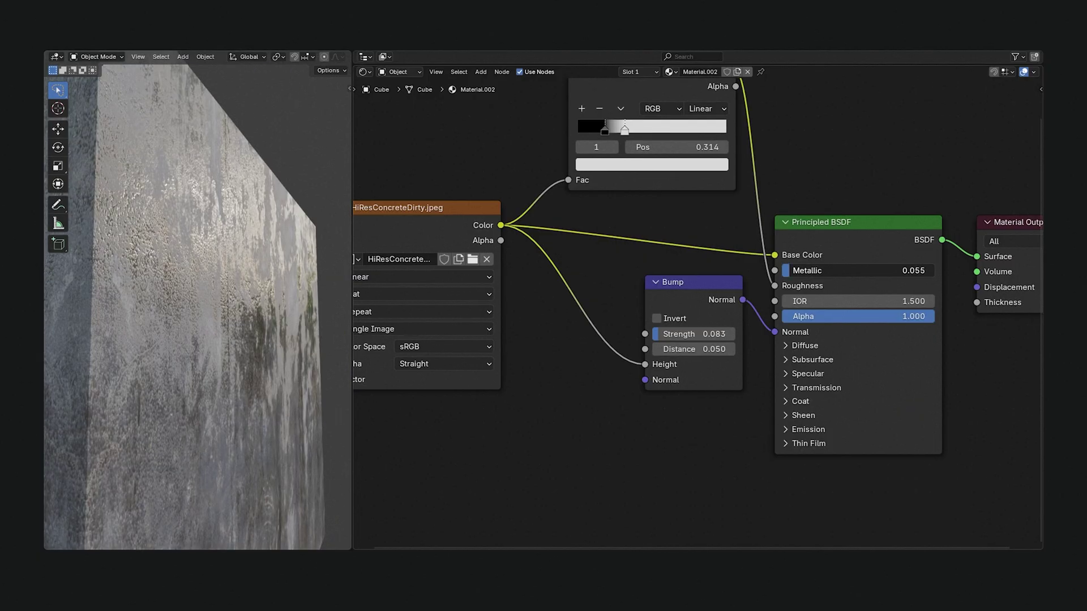
drag(809, 270, 934, 270)
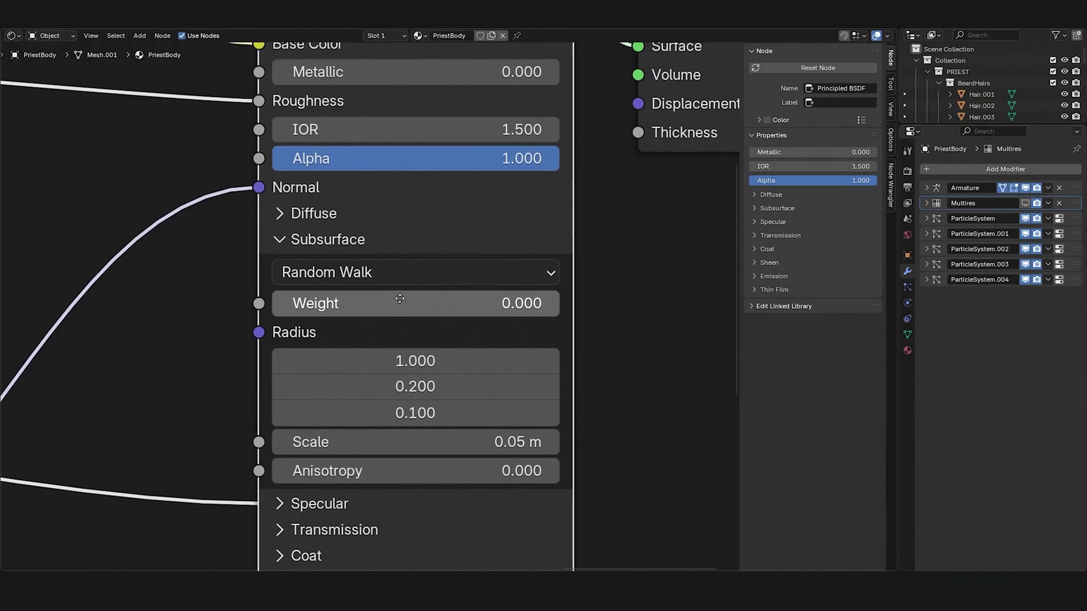
Raise PriestBody's Subsurface Weight slightly above 0.000.
middle_drag(400, 298, 402, 279)
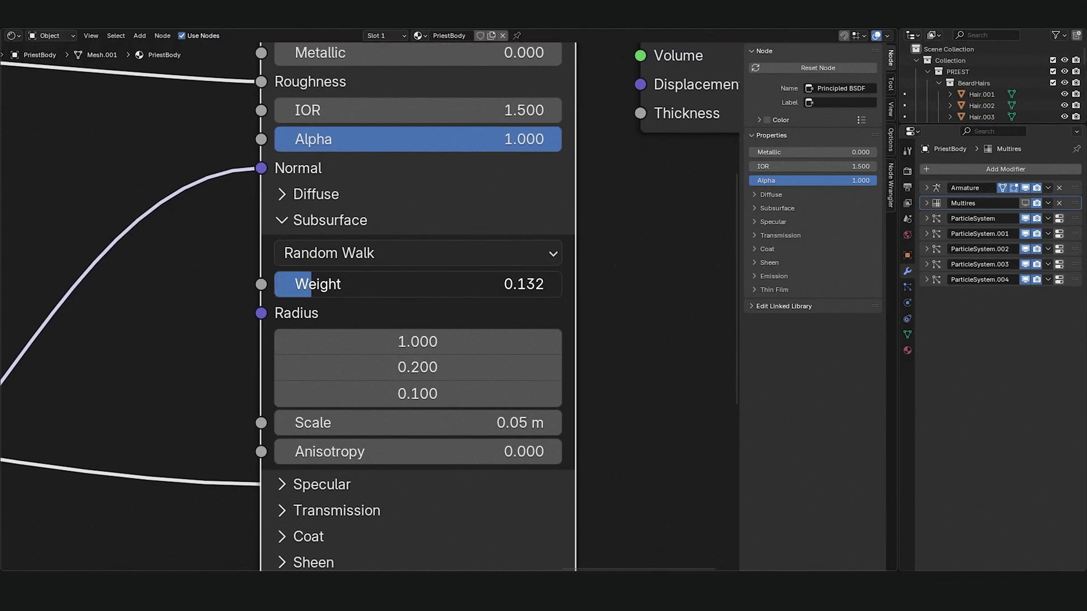
drag(310, 284, 337, 285)
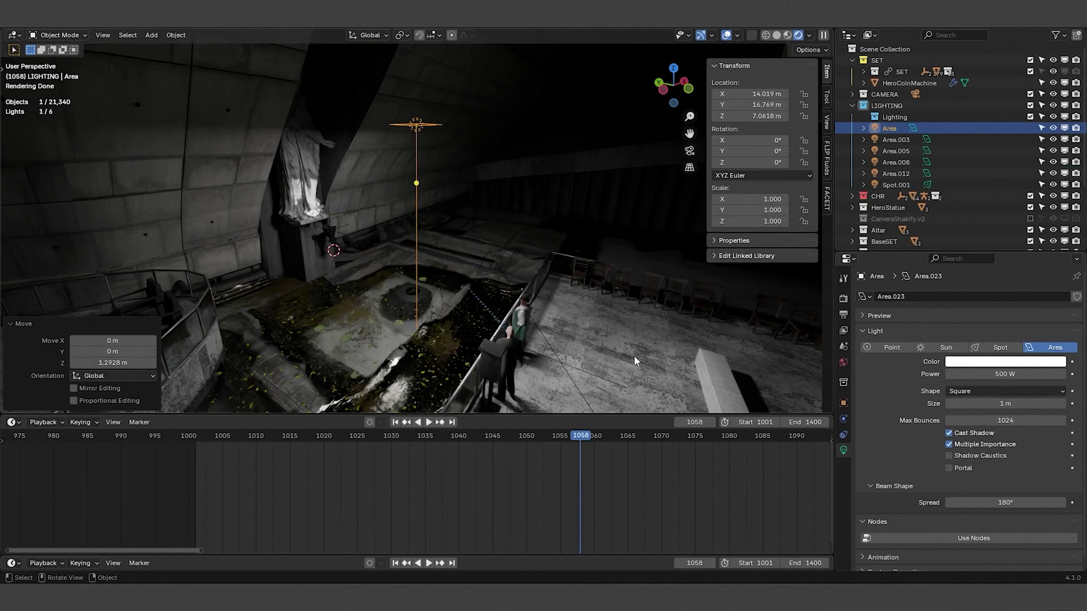
key(r)
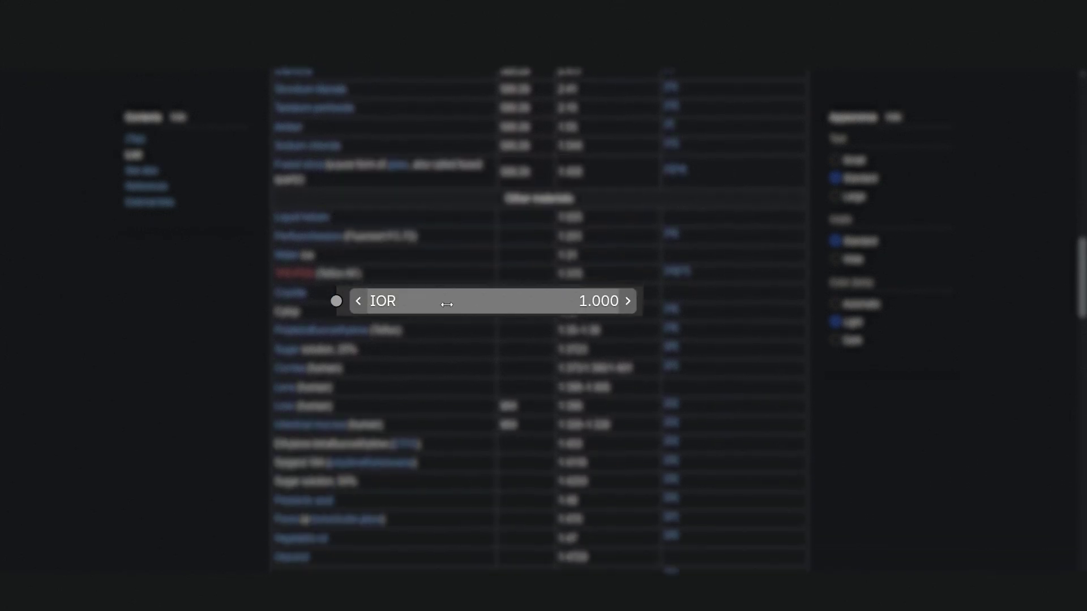
Set the IOR field to 1.5.
click(442, 304)
text(1.5)
key(Return)
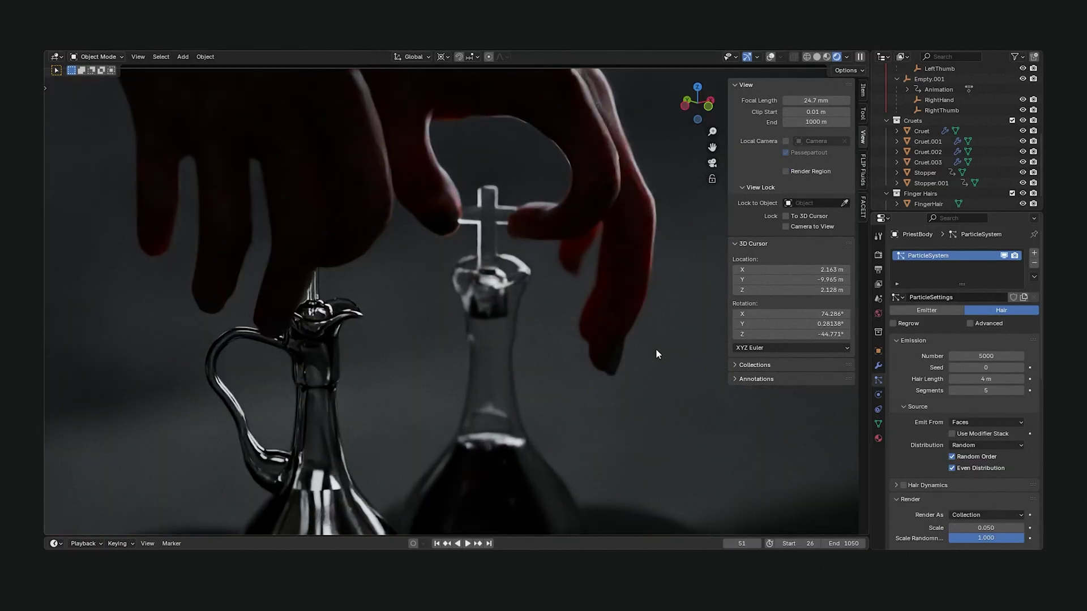
Weight-paint both finger hair curves and set particle Density to the Fingers vertex group.
scroll(562, 221, up, 6)
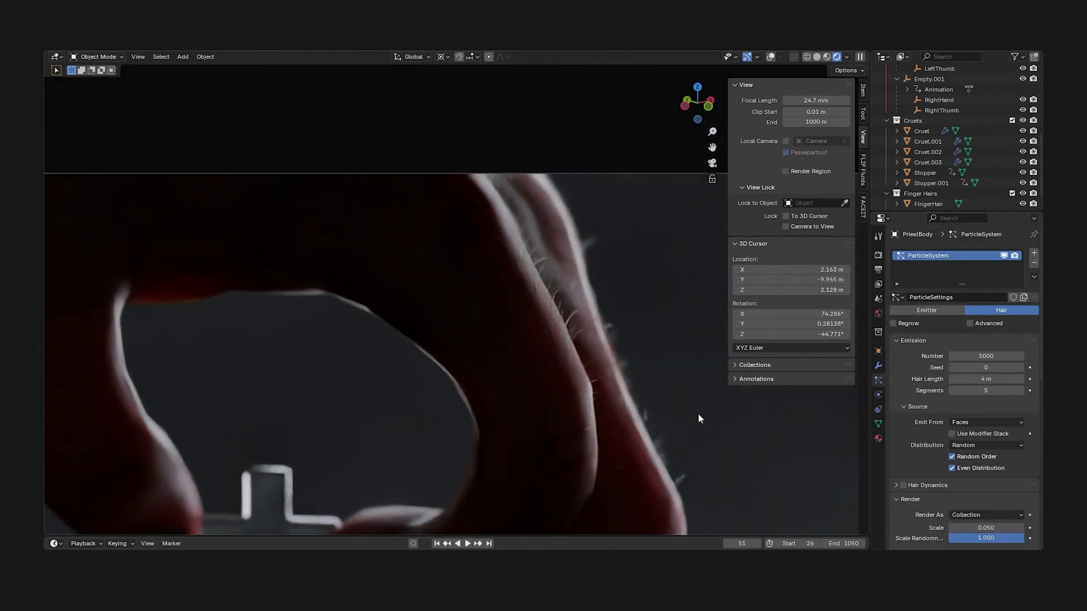
click(442, 56)
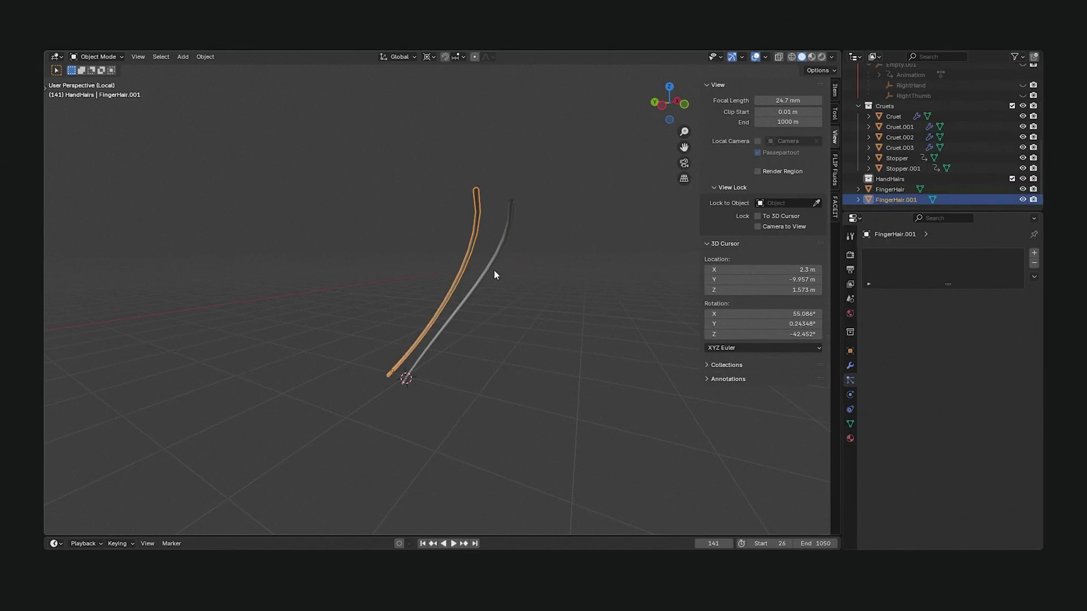
key(a)
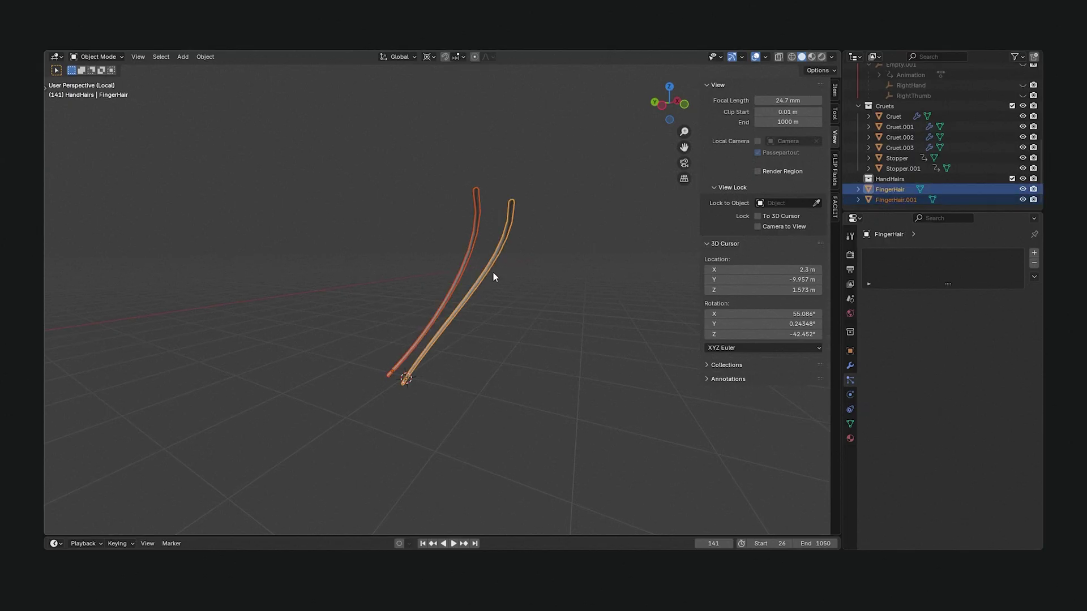
key(ctrl+p)
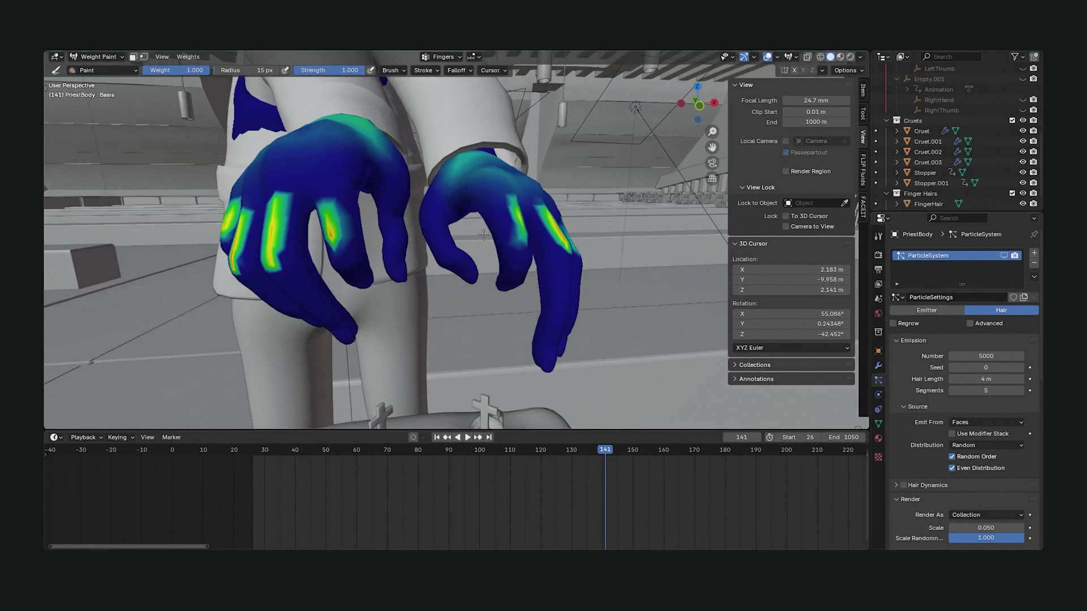
middle_drag(483, 234, 498, 295)
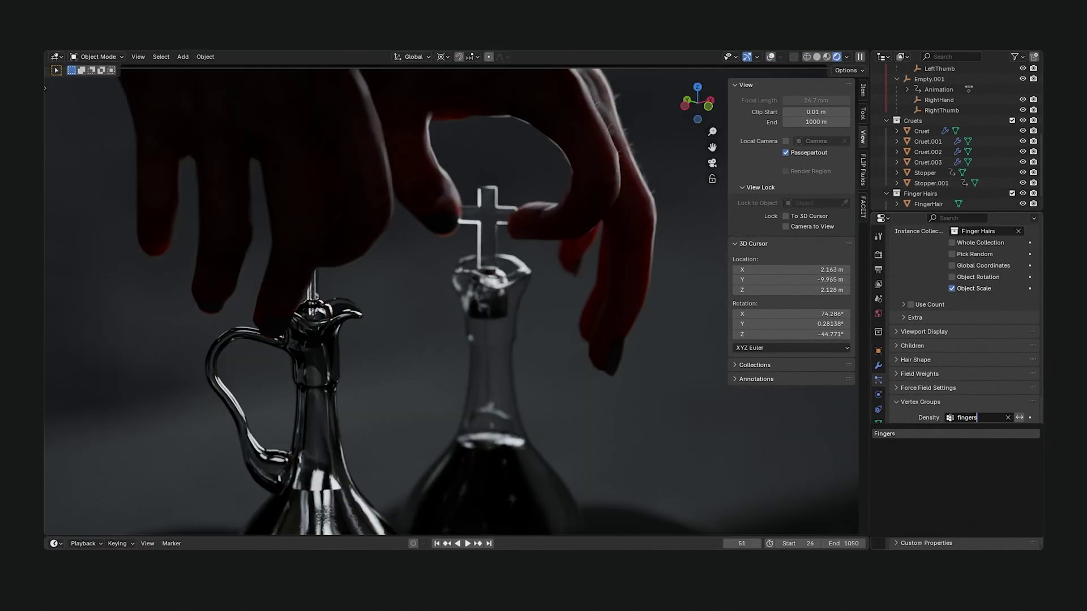
click(896, 435)
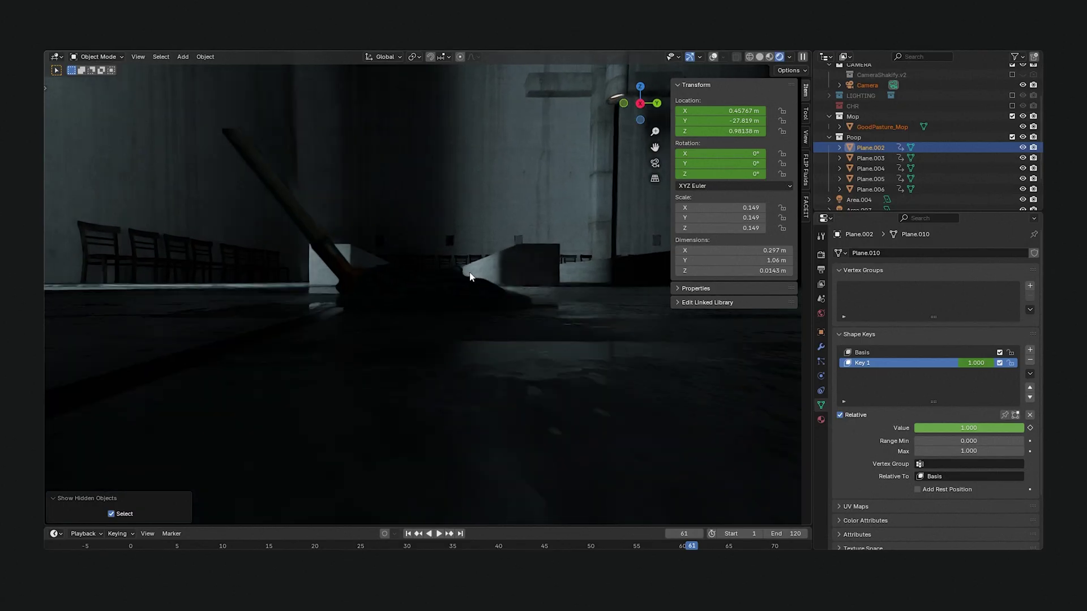
middle_drag(471, 274, 503, 345)
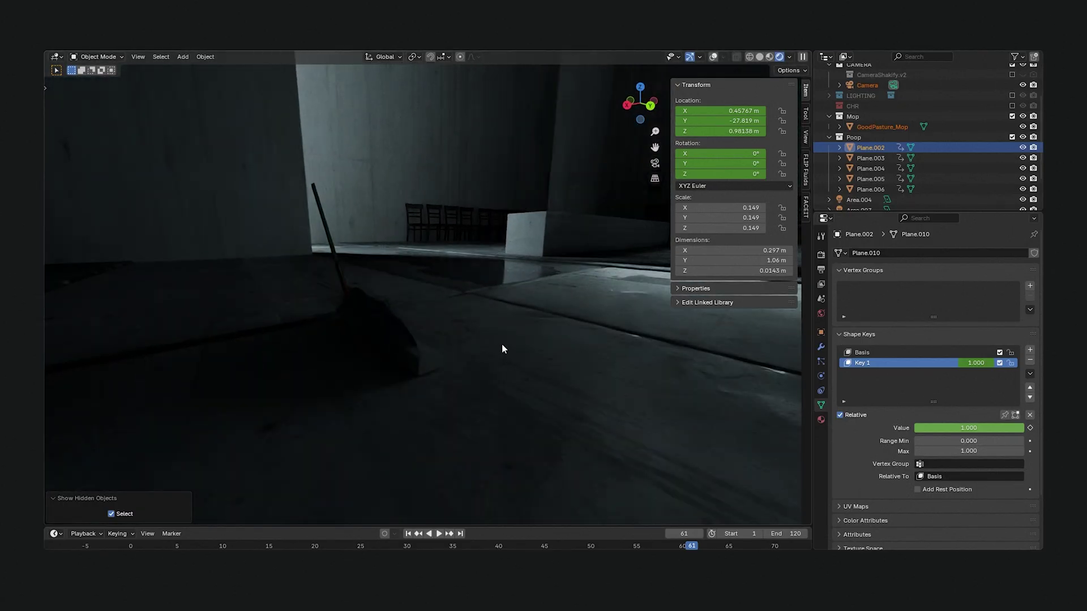